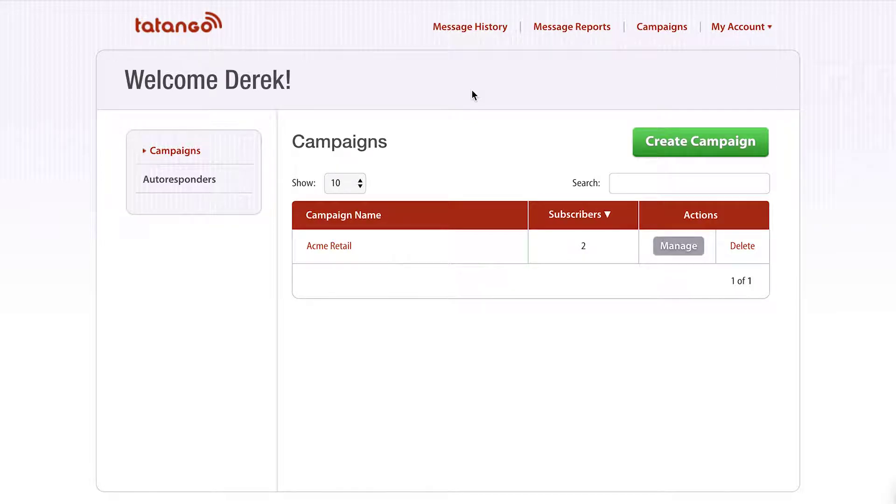
# Open the A/B Tagging settings of the Acme Retail campaign
pyautogui.click(671, 252)
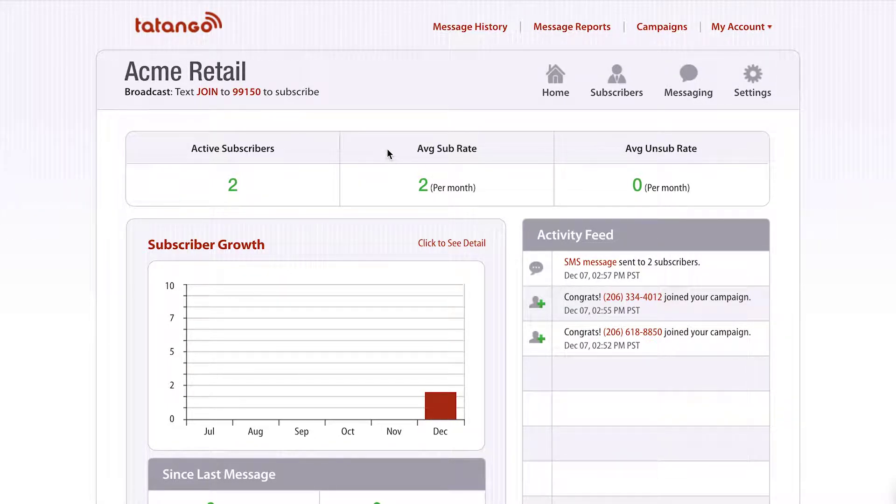
pyautogui.click(759, 75)
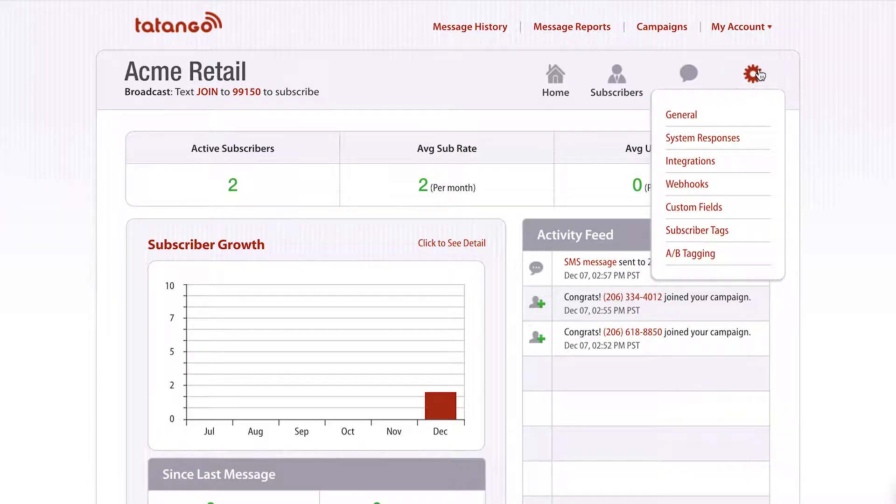
pyautogui.click(697, 257)
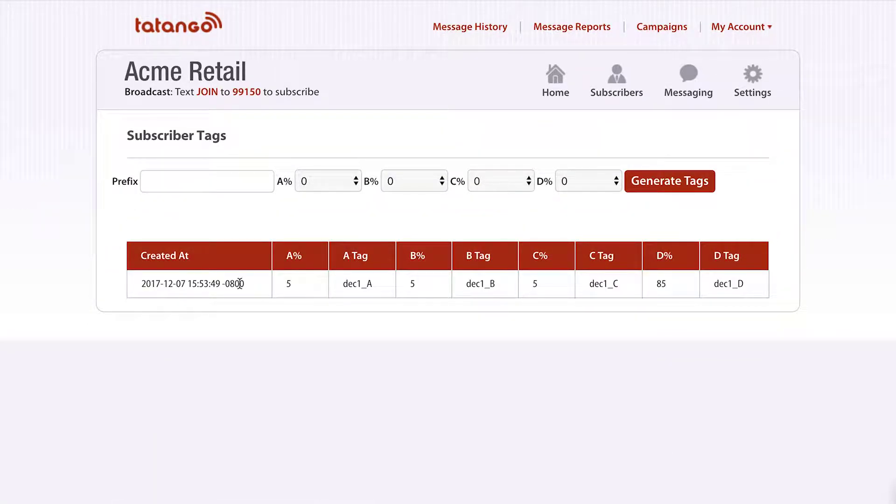
# Set the A/B tag prefix to dec1 and the A, B and C percentages to 5 each
pyautogui.click(207, 184)
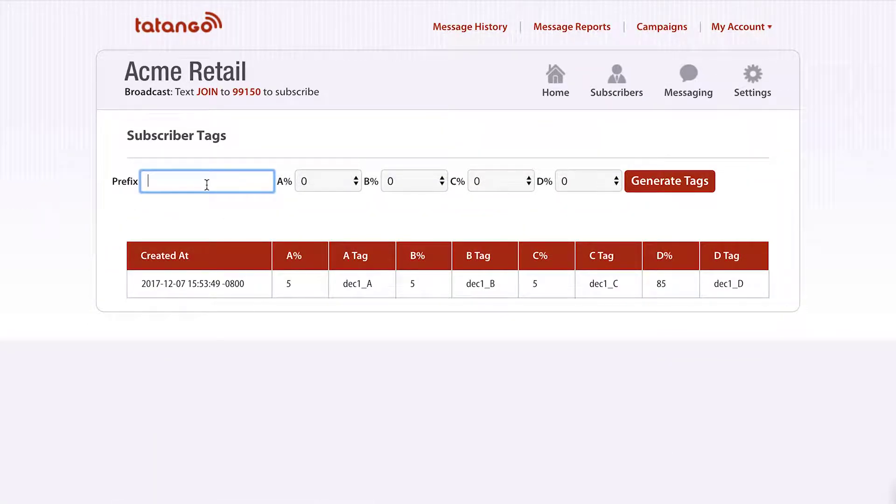
pyautogui.write('dec1')
pyautogui.click(323, 178)
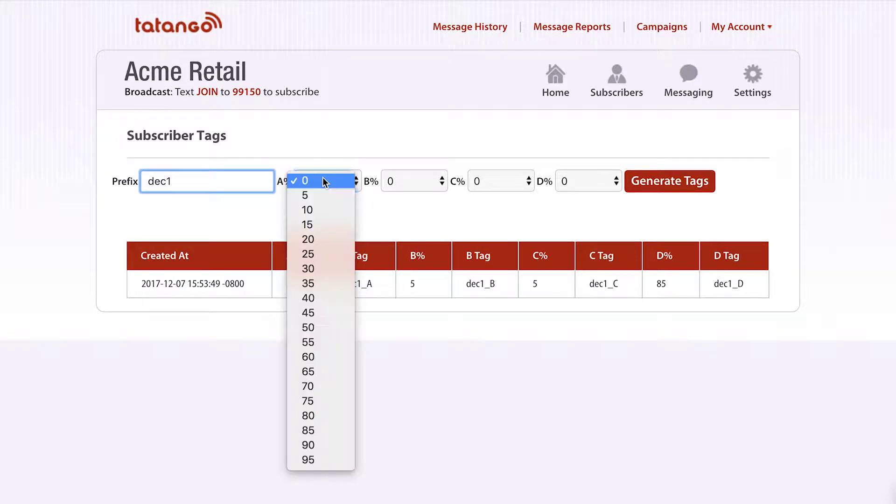
pyautogui.click(325, 196)
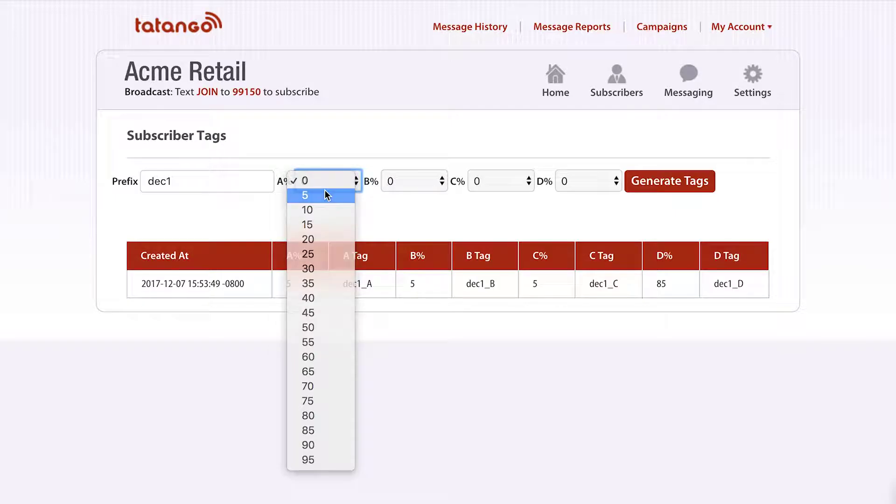
pyautogui.click(404, 181)
pyautogui.click(409, 196)
pyautogui.click(502, 183)
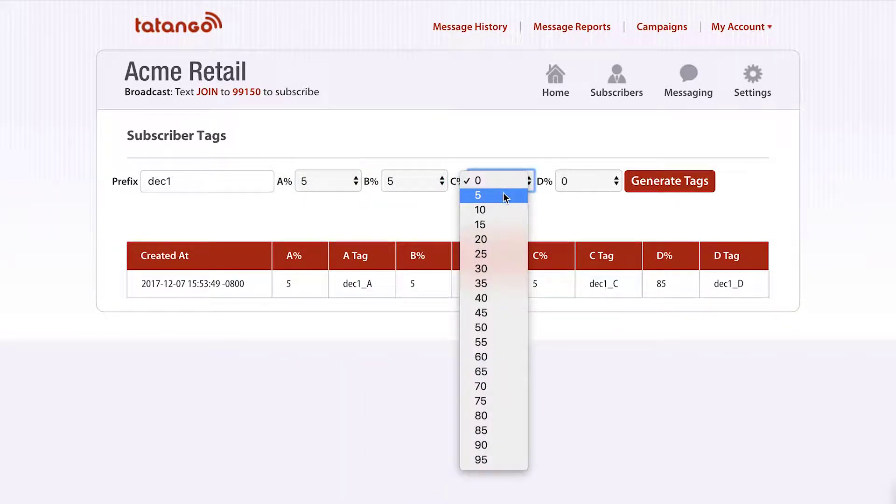
pyautogui.click(503, 192)
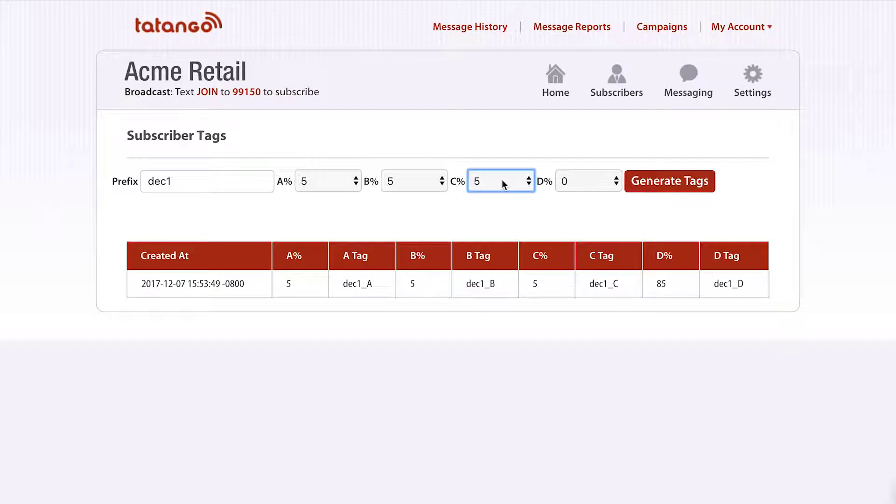
# Set the D percentage of the dec1 tag split to 85
pyautogui.click(579, 182)
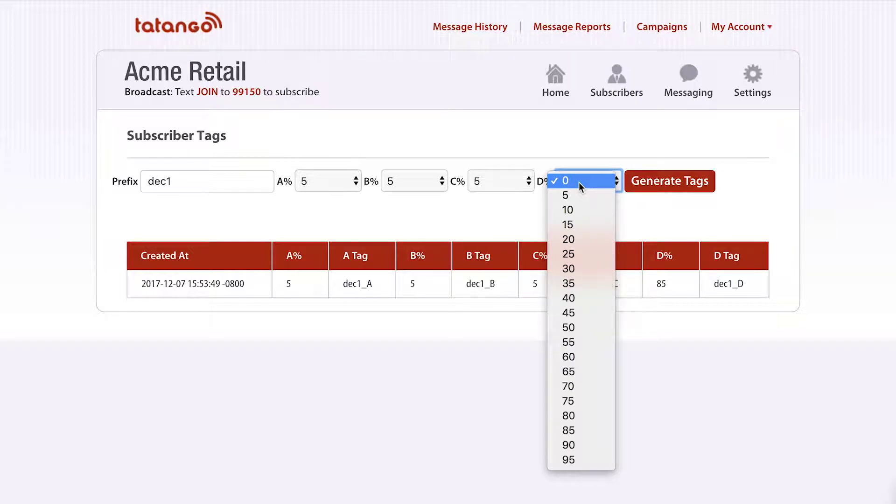
pyautogui.click(599, 427)
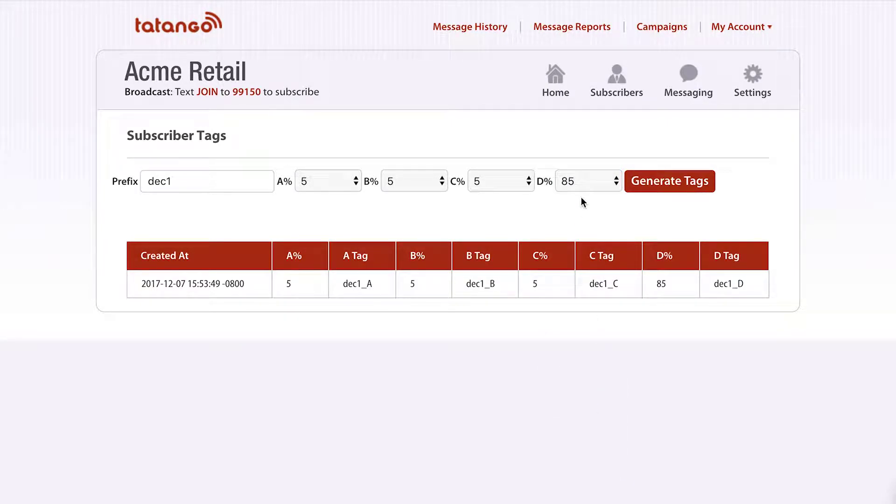
pyautogui.click(579, 183)
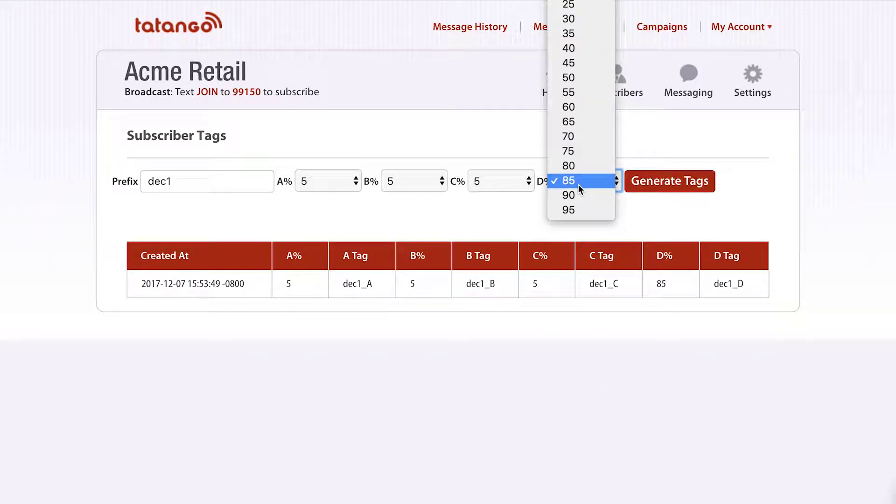
pyautogui.click(579, 184)
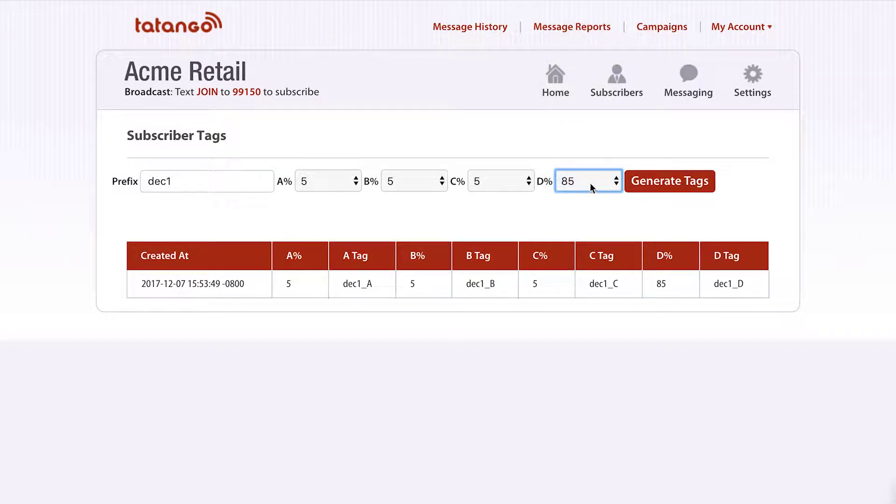
pyautogui.click(603, 224)
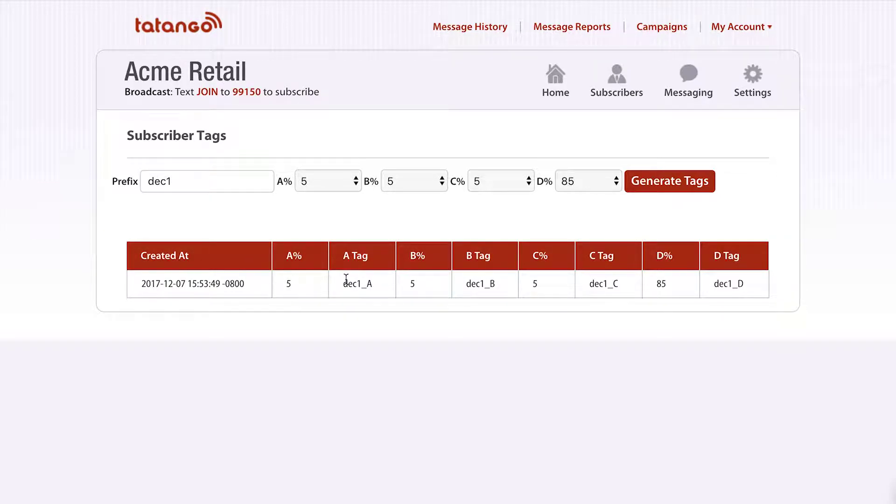
# Copy the dec1_A tag from the table of generated subscriber tags
pyautogui.moveTo(344, 284); pyautogui.dragTo(373, 284)
pyautogui.hotkey('ctrl', 'c')
pyautogui.click(731, 282)
# Open the campaign's Messaging page in a separate browser tab and start a new message
pyautogui.rightClick(690, 79)
pyautogui.click(705, 82)
pyautogui.hotkey('ctrl', 'Tab')
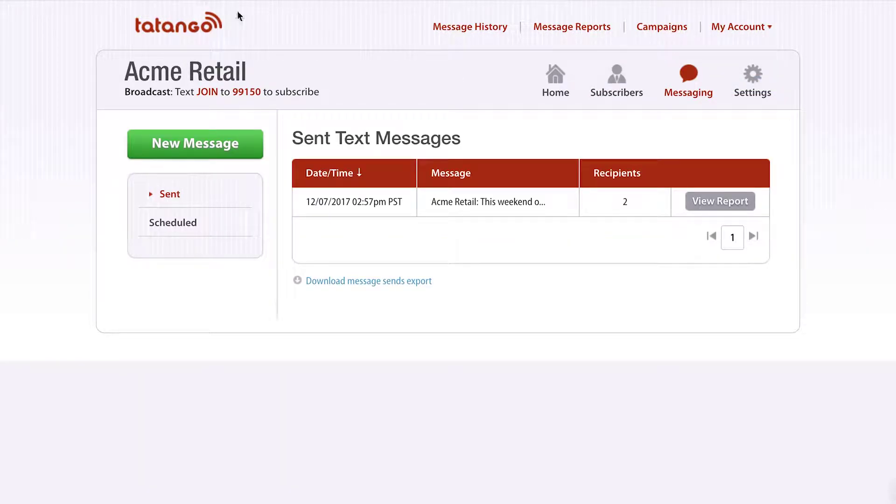
pyautogui.click(203, 152)
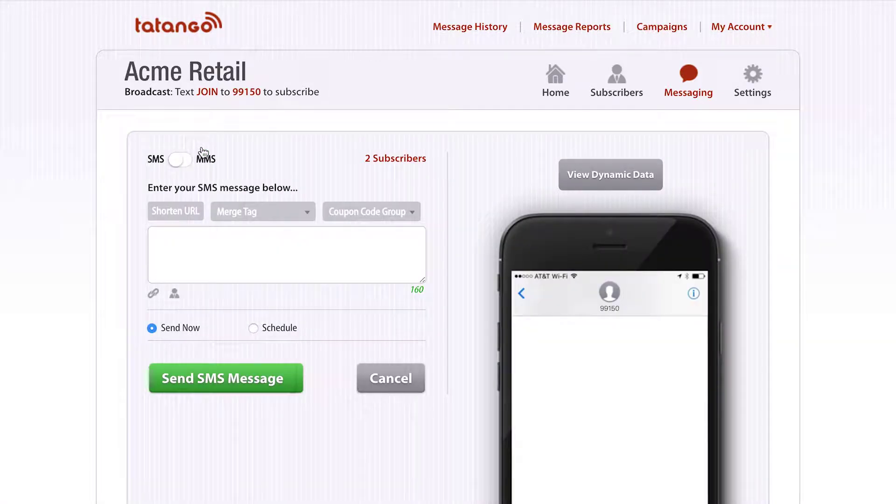
# Look over the MMS version of the message form, and return the message type to SMS
pyautogui.scroll(-1, 234, 158)
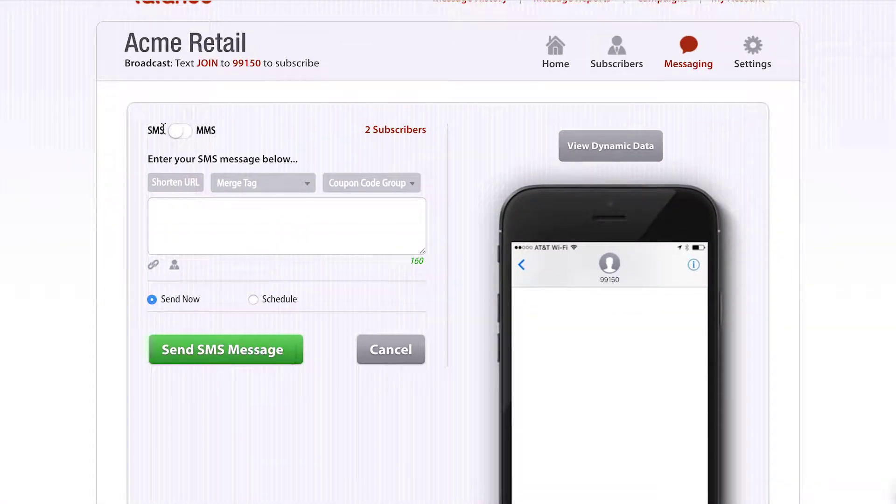
pyautogui.click(186, 134)
pyautogui.scroll(-3, 186, 135)
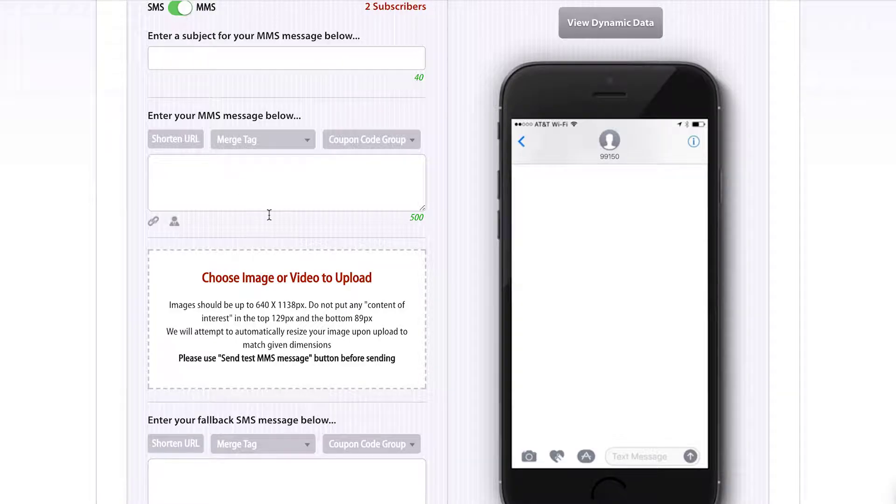
pyautogui.scroll(3, 262, 379)
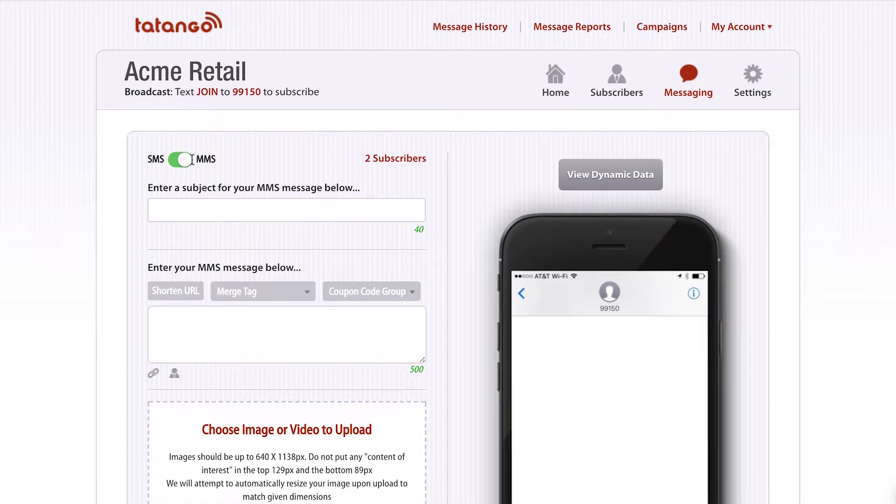
pyautogui.click(180, 160)
pyautogui.scroll(-2, 180, 166)
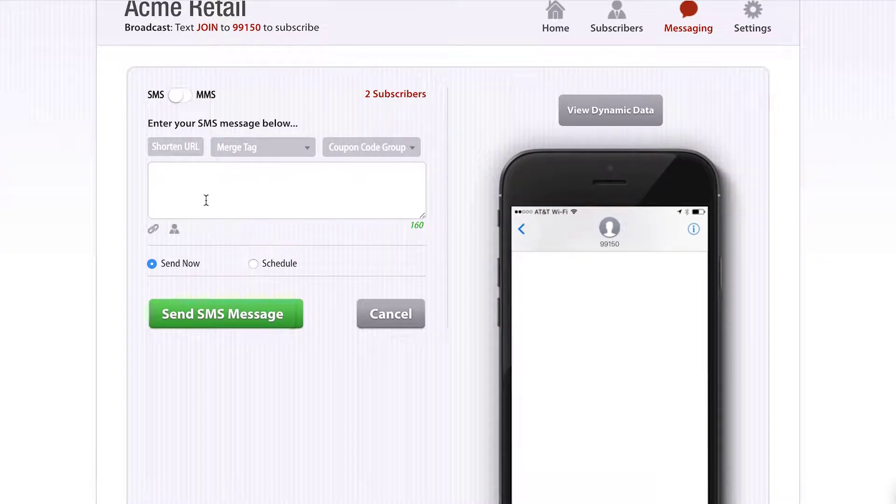
pyautogui.scroll(-1, 206, 200)
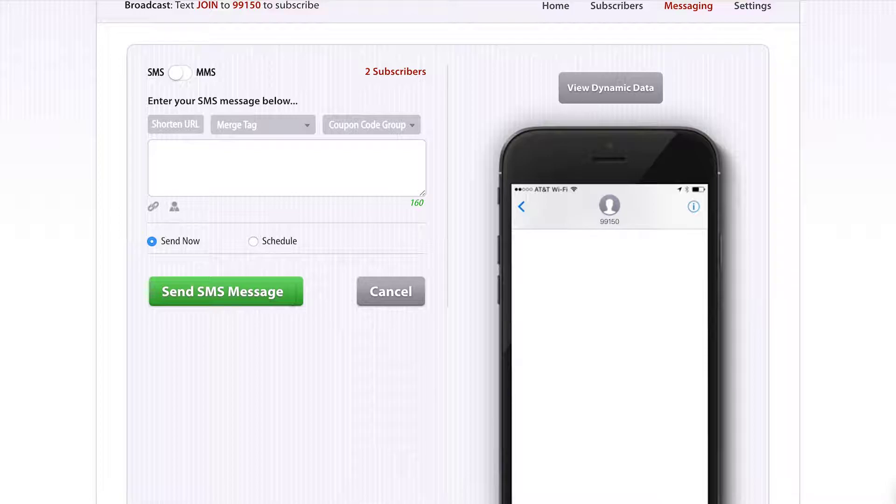
# Duplicate the message form's browser tab, change the message type to MMS in one tab, and duplicate a tab again
pyautogui.rightClick(240, 0)
pyautogui.click(271, 3)
pyautogui.click(187, 73)
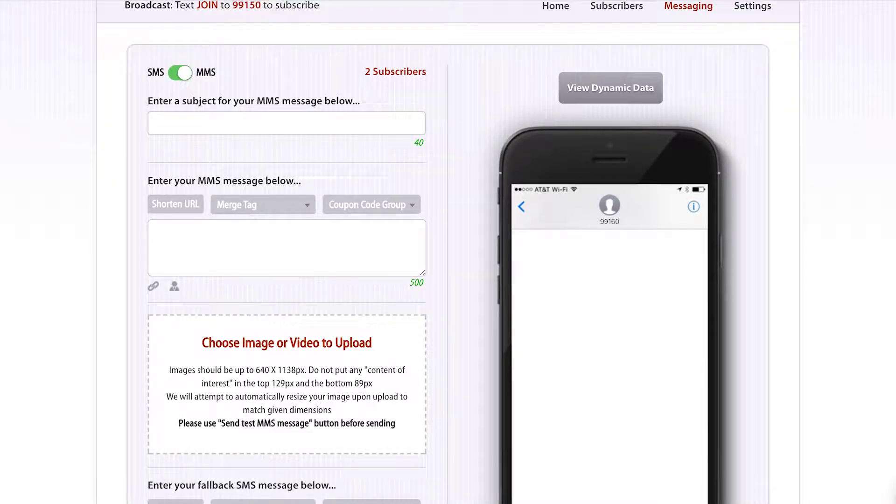
pyautogui.rightClick(343, 1)
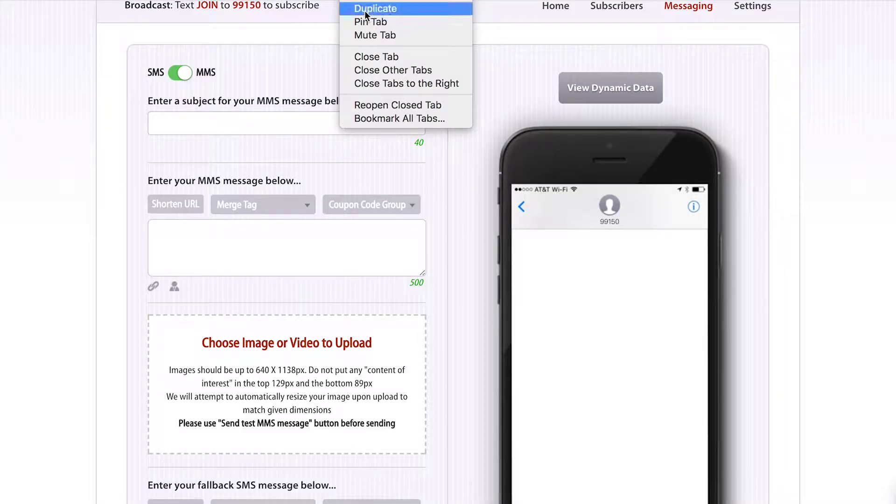
pyautogui.click(365, 10)
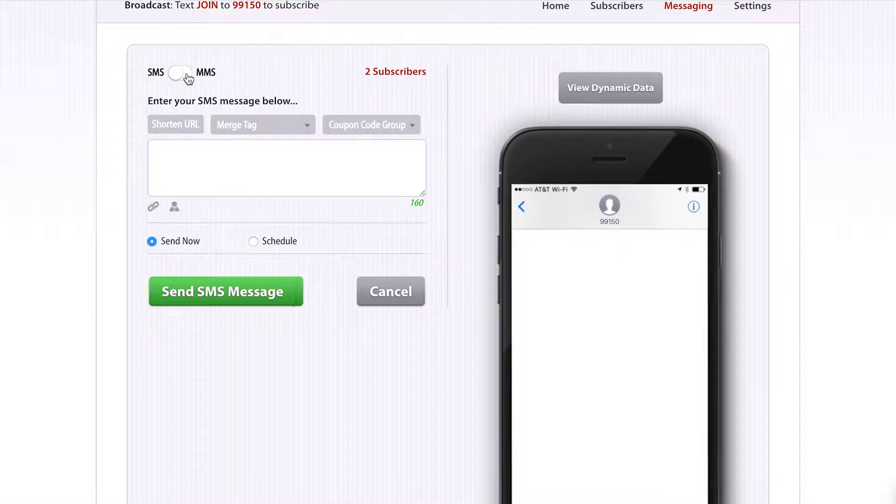
# Limit the SMS message to a list segment whose Tag is dec1_A, copying the tag from the A/B tag table
pyautogui.scroll(-6, 188, 78)
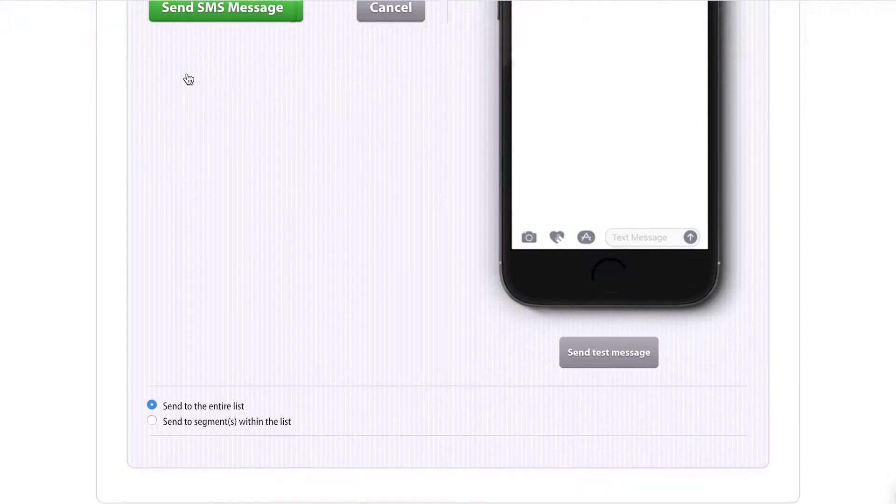
pyautogui.click(153, 422)
pyautogui.scroll(-1, 156, 422)
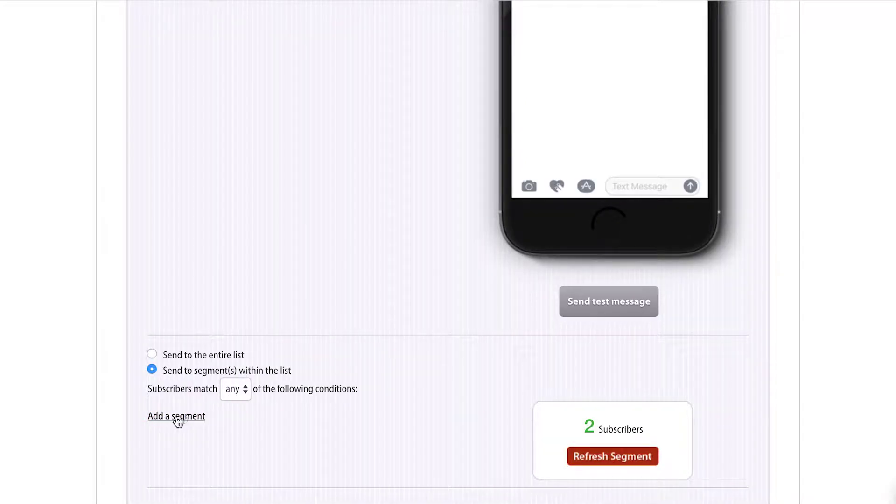
pyautogui.click(177, 418)
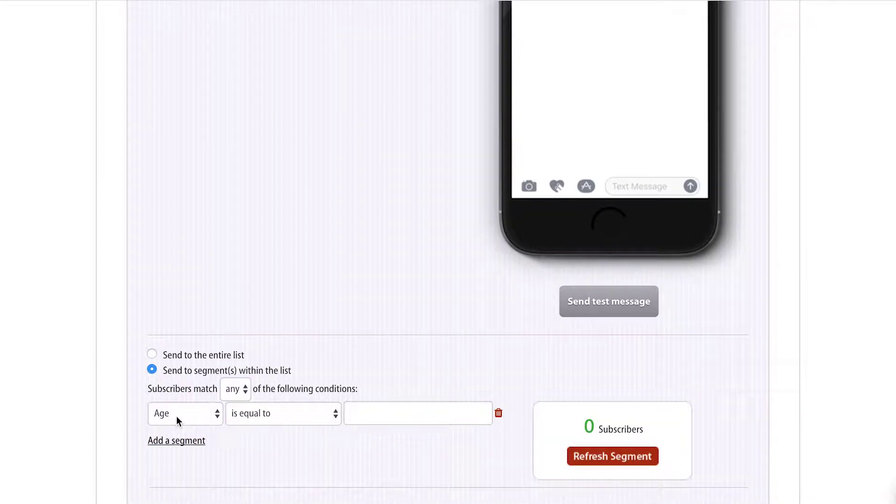
pyautogui.click(176, 417)
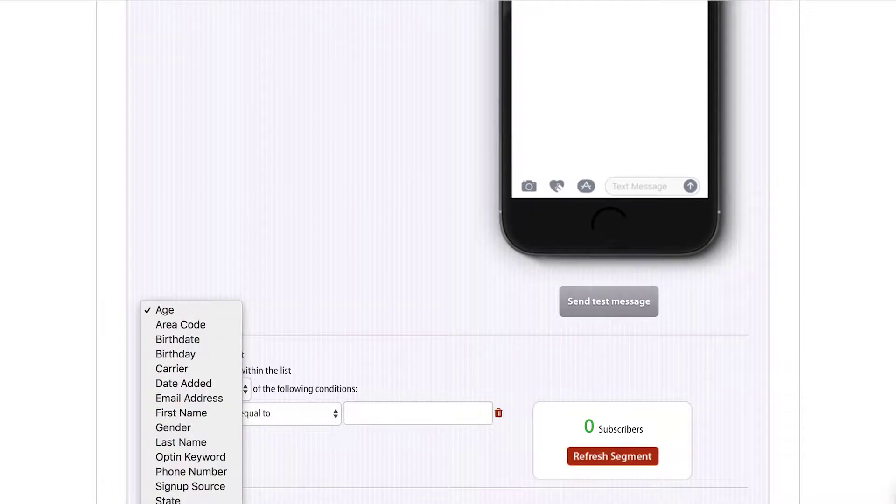
pyautogui.click(168, 503)
pyautogui.click(399, 411)
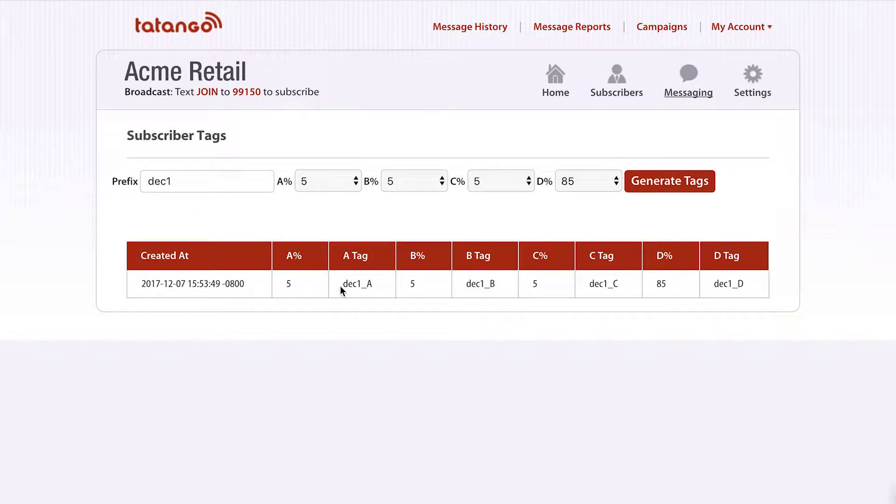
pyautogui.moveTo(341, 285); pyautogui.dragTo(379, 288)
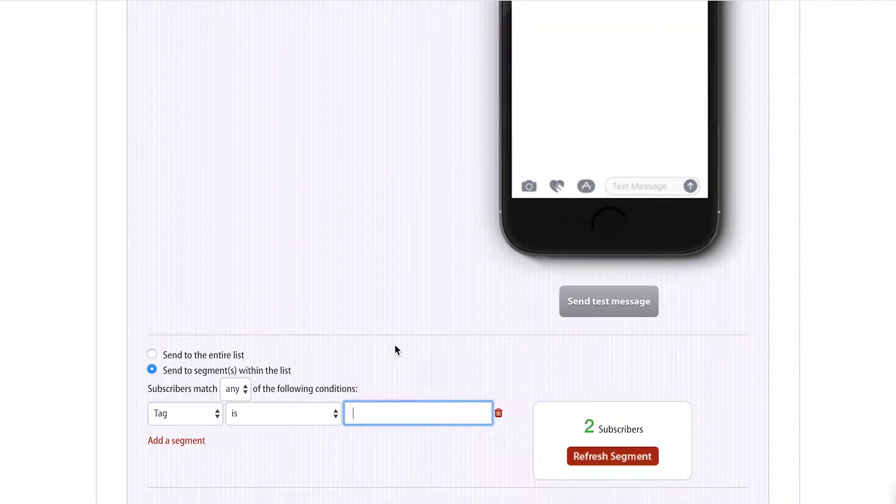
pyautogui.hotkey('ctrl', 'v')
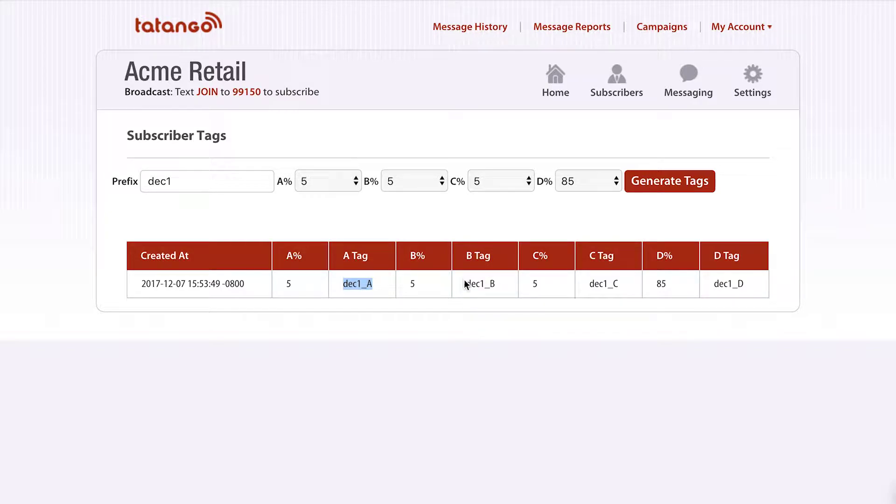
# Limit the MMS message to a list segment whose Tag is dec1_B, copied from the A/B tag table
pyautogui.moveTo(466, 283); pyautogui.dragTo(495, 283)
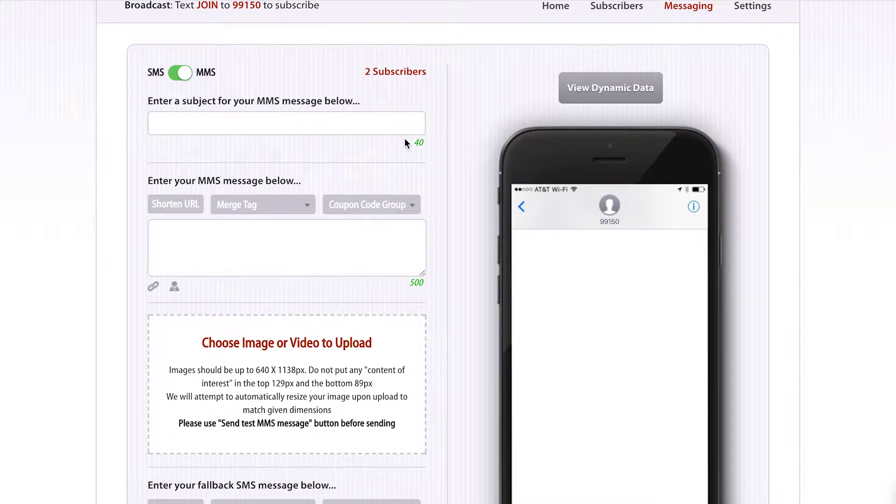
pyautogui.scroll(-7, 405, 138)
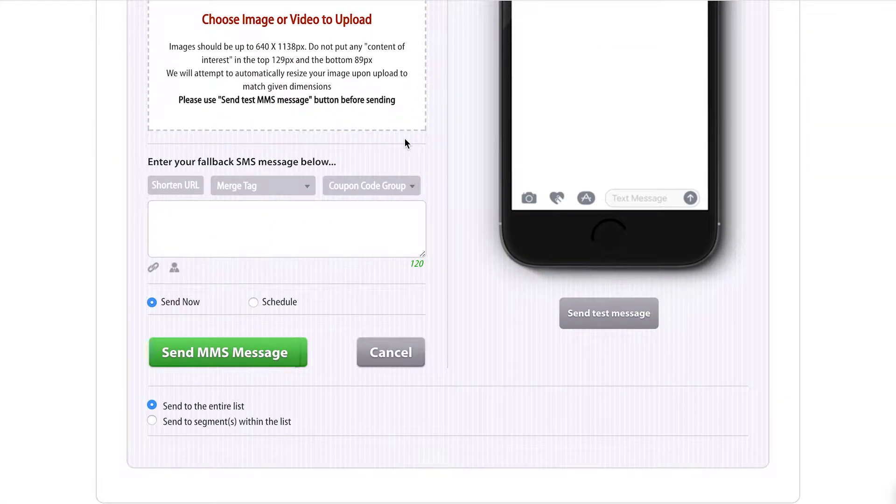
pyautogui.click(238, 420)
pyautogui.scroll(-1, 235, 424)
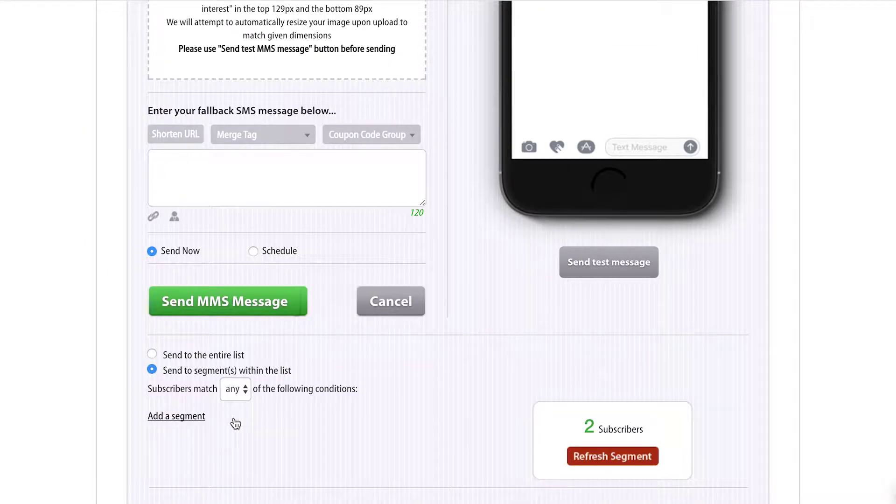
pyautogui.click(200, 416)
pyautogui.click(193, 416)
pyautogui.click(191, 417)
pyautogui.press('t')
pyautogui.press('Return')
pyautogui.click(360, 406)
pyautogui.write('dec1_B')
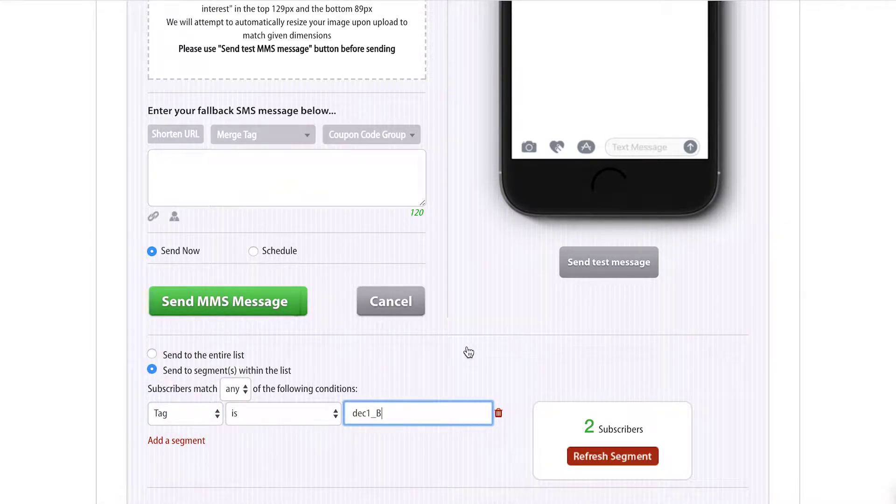
pyautogui.moveTo(387, 414); pyautogui.dragTo(351, 414)
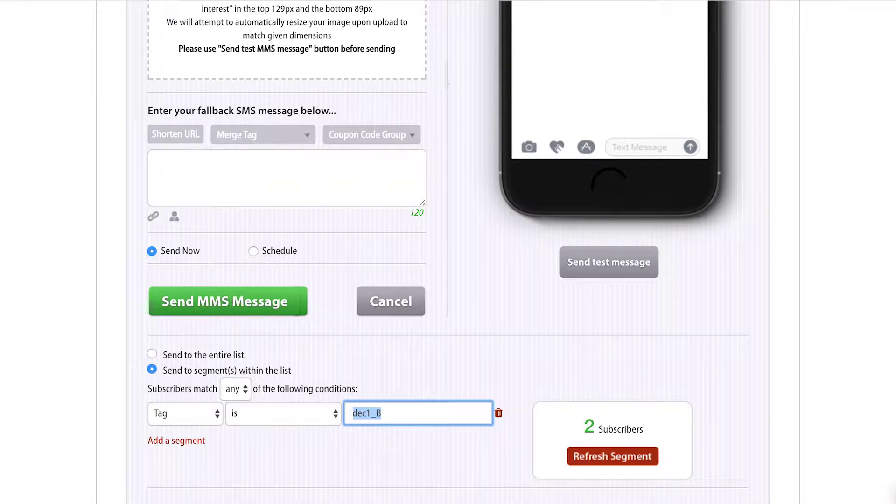
# Limit the other MMS message to a list segment whose Tag is dec1_C, copying the tag from the A/B tag table
pyautogui.hotkey('ctrl', 'Tab')
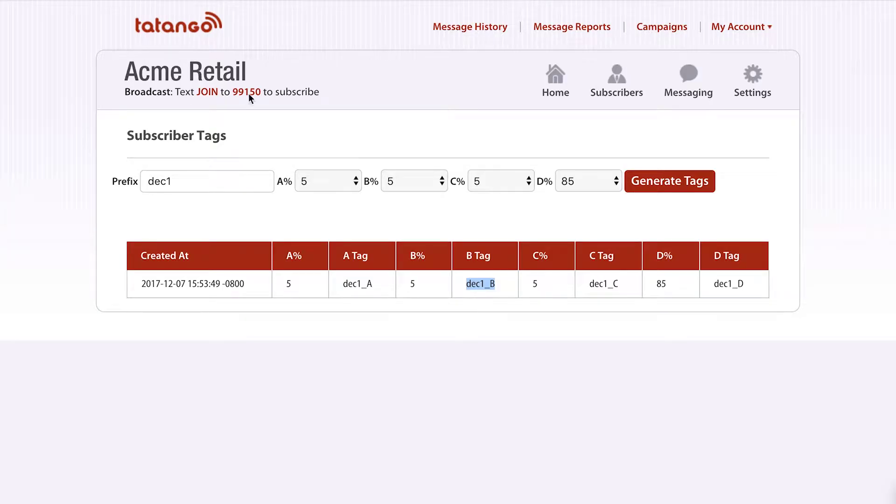
pyautogui.moveTo(588, 284); pyautogui.dragTo(610, 281)
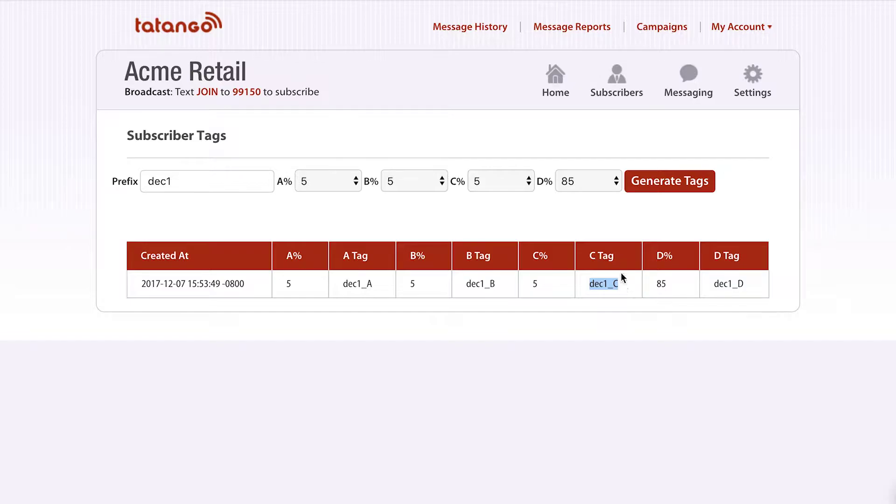
pyautogui.hotkey('ctrl', 'Tab')
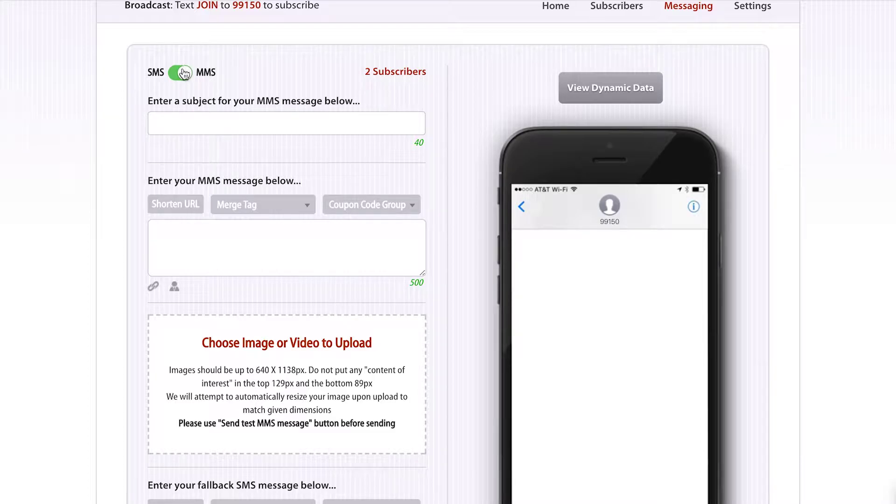
pyautogui.scroll(-5, 185, 75)
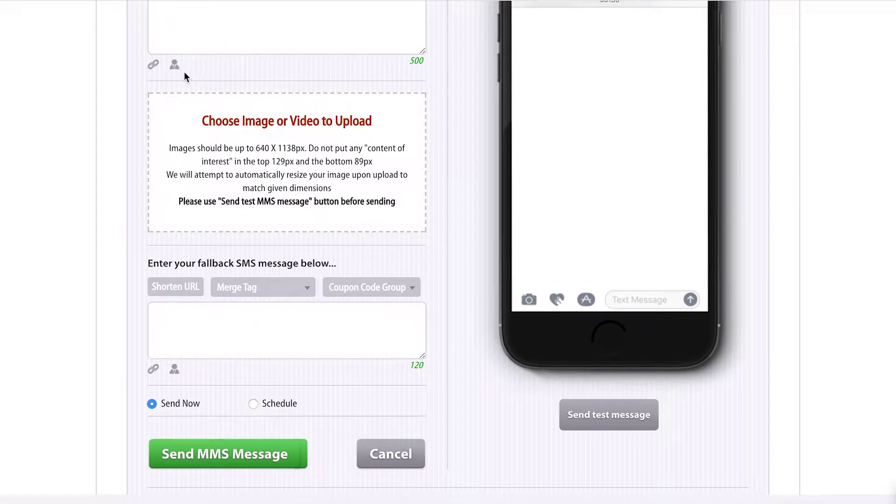
pyautogui.scroll(-2, 184, 75)
pyautogui.click(152, 422)
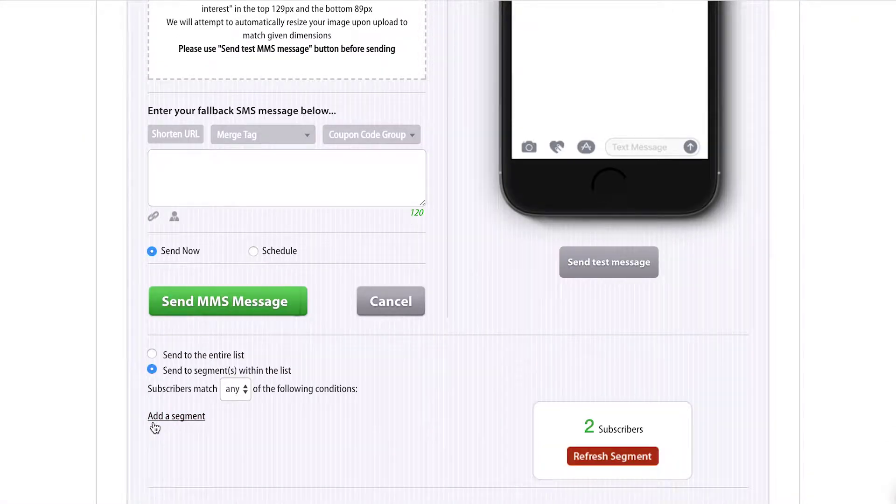
pyautogui.scroll(-1, 154, 424)
pyautogui.click(174, 366)
pyautogui.click(175, 366)
pyautogui.write('tag')
pyautogui.press('Return')
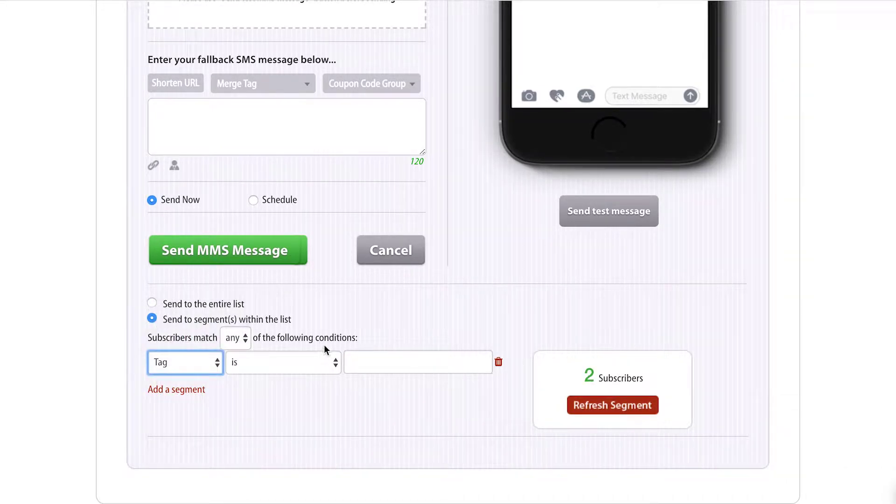
pyautogui.click(382, 363)
pyautogui.write('dec1_C')
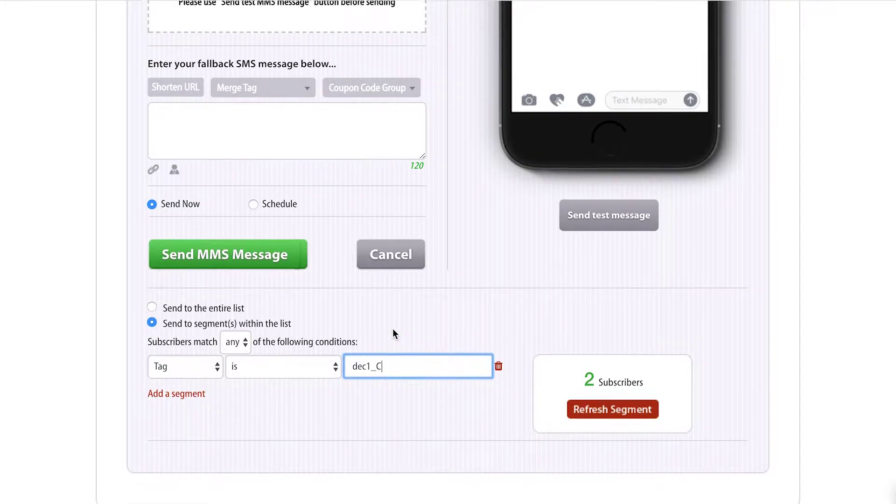
# Review the message type, subscriber count and segment condition on the SMS form and both MMS forms
pyautogui.scroll(10, 393, 336)
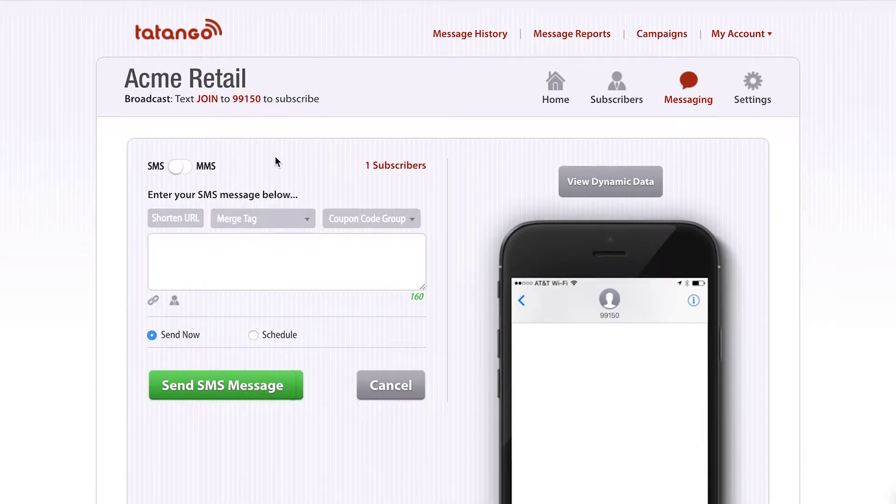
pyautogui.scroll(-7, 352, 196)
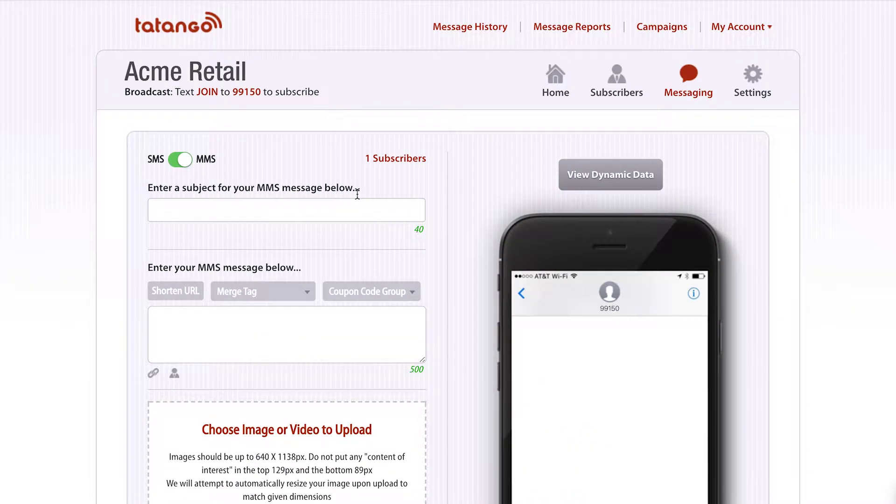
pyautogui.scroll(-10, 230, 159)
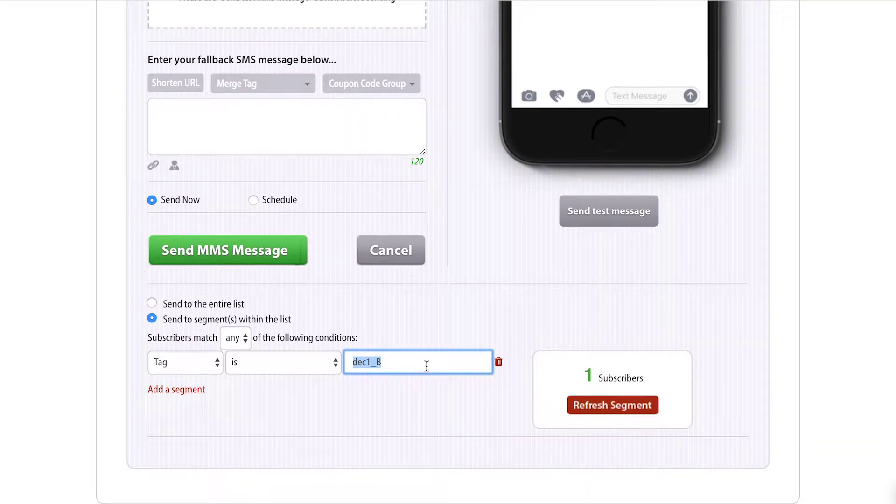
pyautogui.scroll(8, 426, 366)
pyautogui.scroll(3, 427, 366)
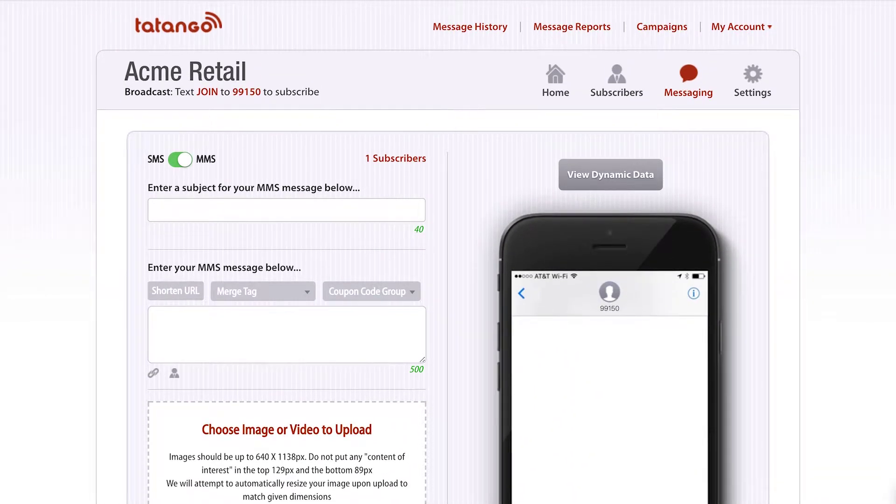
pyautogui.scroll(-1, 375, 216)
pyautogui.scroll(-7, 373, 225)
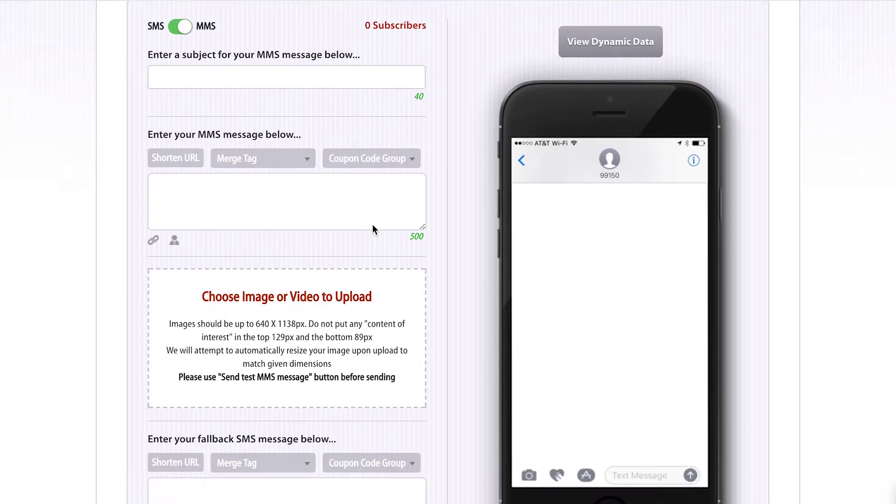
pyautogui.scroll(-1, 372, 225)
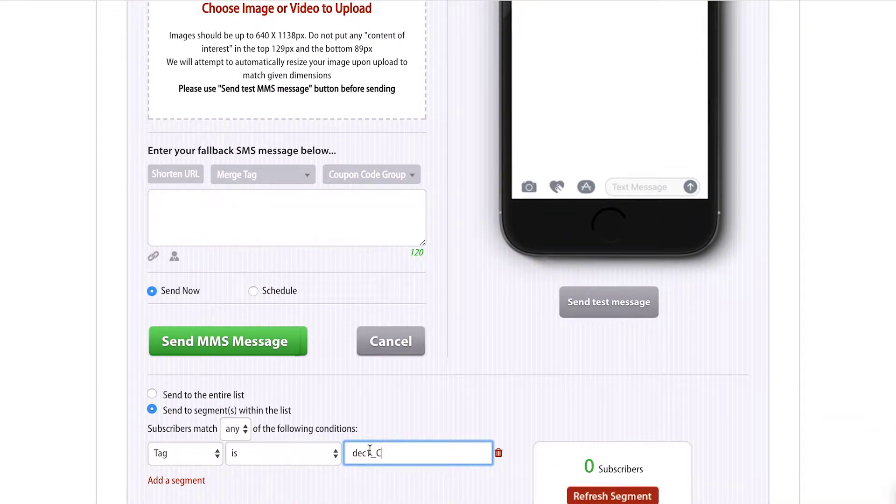
pyautogui.scroll(9, 392, 460)
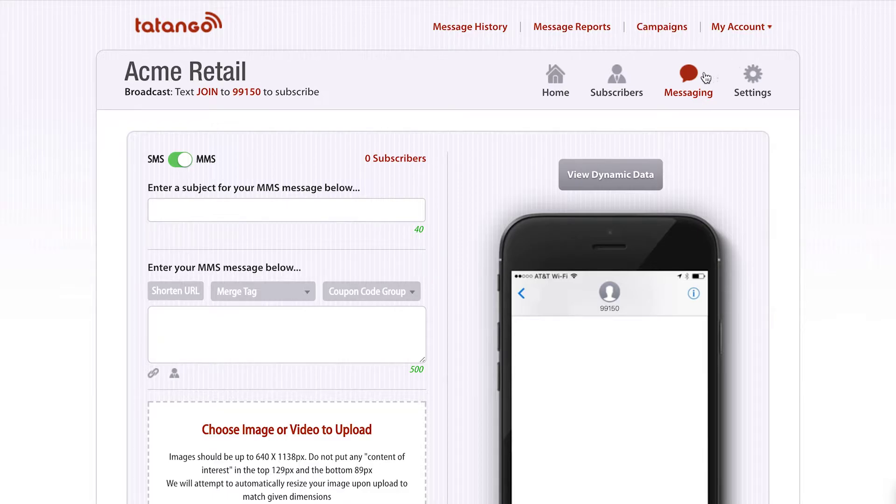
# Start a new SMS message for the Acme Retail campaign and add a list segment condition based on Tag
pyautogui.click(690, 77)
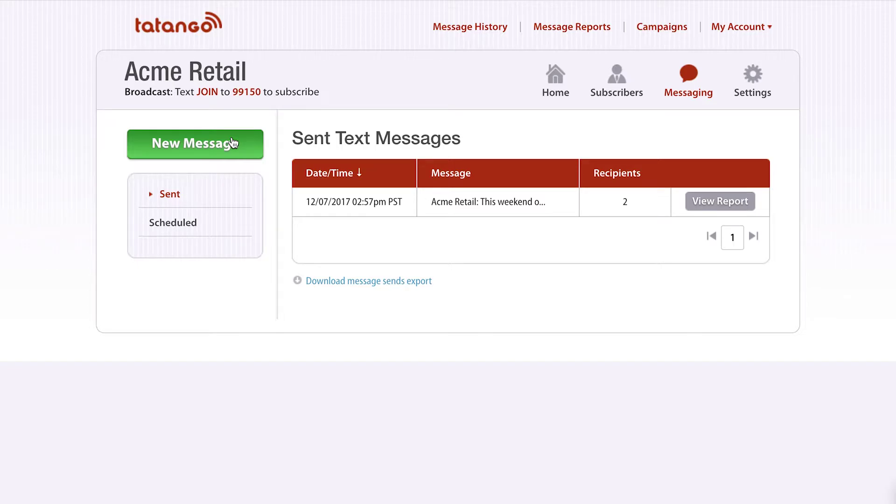
pyautogui.click(191, 146)
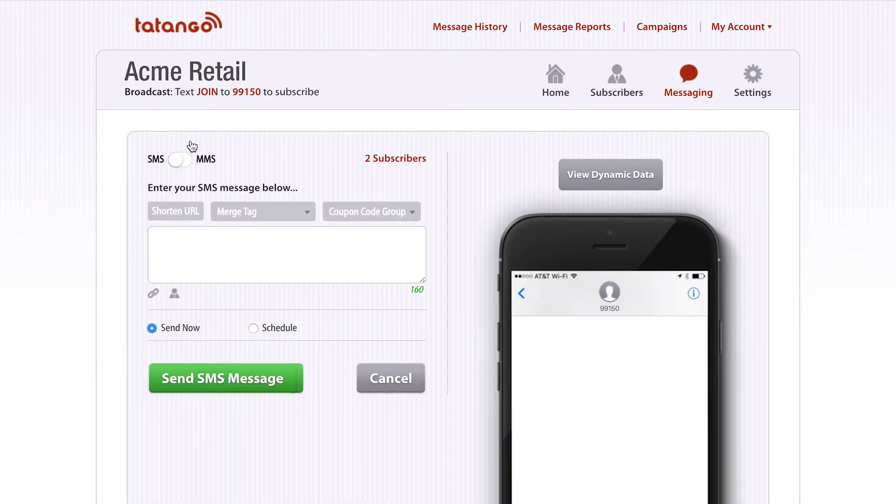
pyautogui.scroll(-2, 191, 147)
pyautogui.scroll(-7, 192, 146)
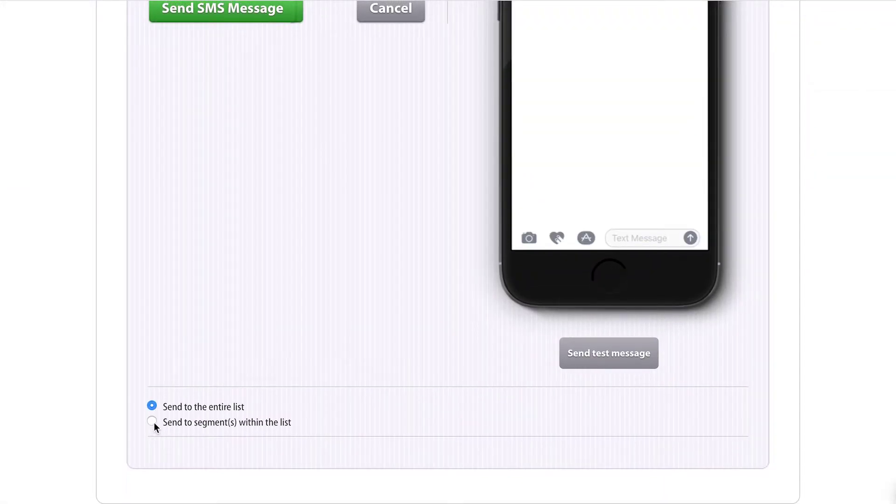
pyautogui.click(152, 422)
pyautogui.scroll(-4, 154, 422)
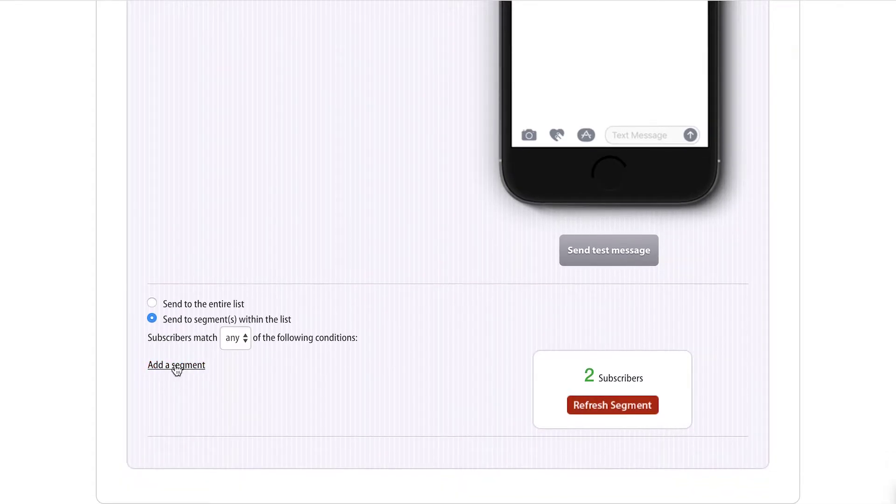
pyautogui.click(175, 367)
pyautogui.click(175, 365)
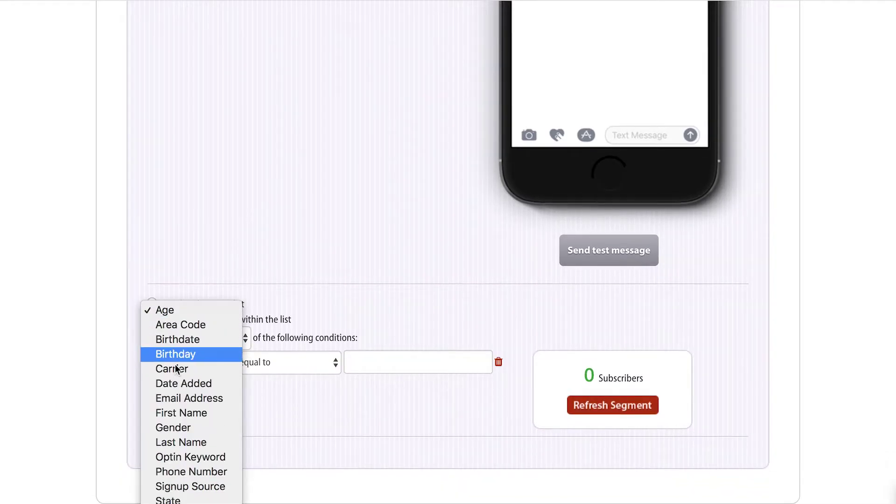
pyautogui.click(187, 495)
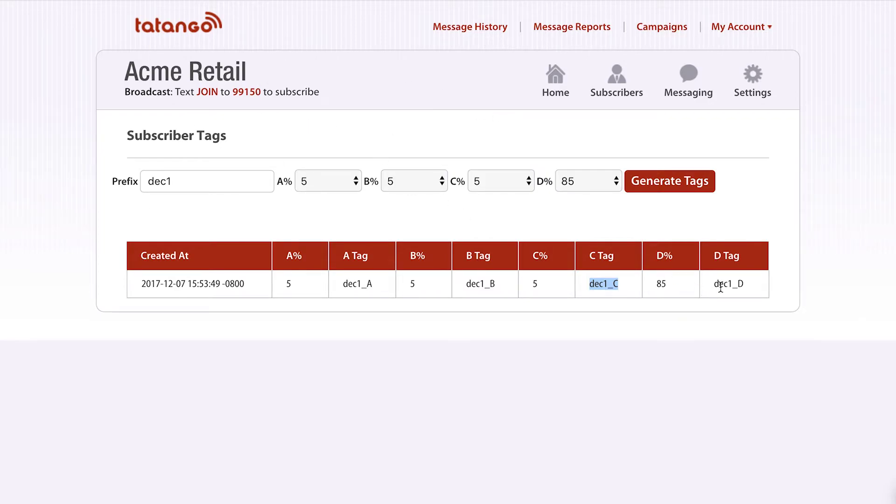
# Copy the D tag from the A/B tag table and set the new message's segment condition to dec1_D
pyautogui.moveTo(714, 285); pyautogui.dragTo(751, 290)
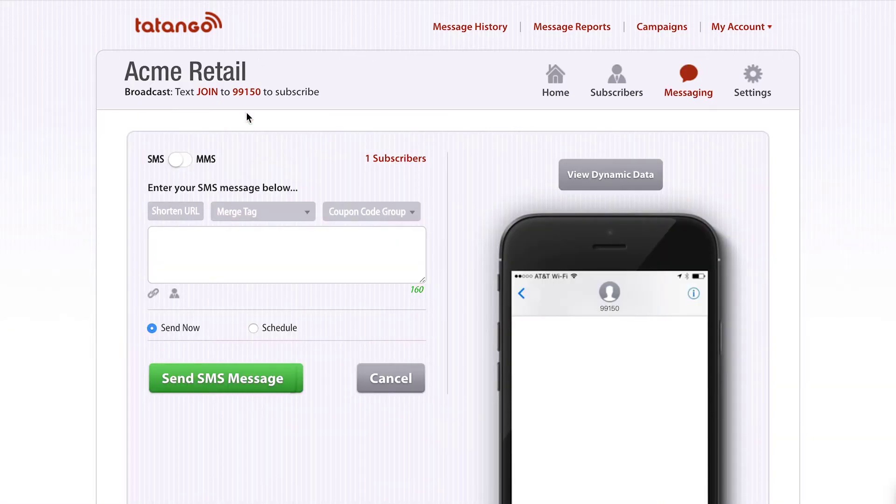
pyautogui.scroll(-1, 247, 117)
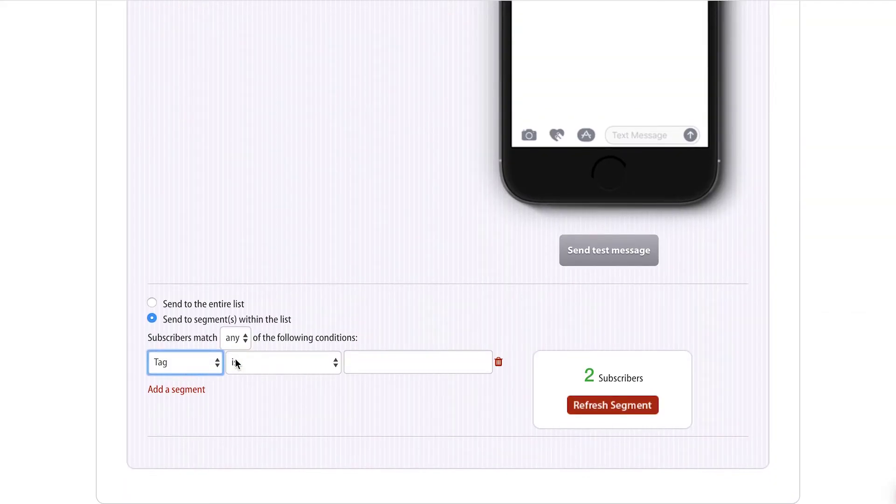
pyautogui.click(399, 360)
pyautogui.write('dec1_D')
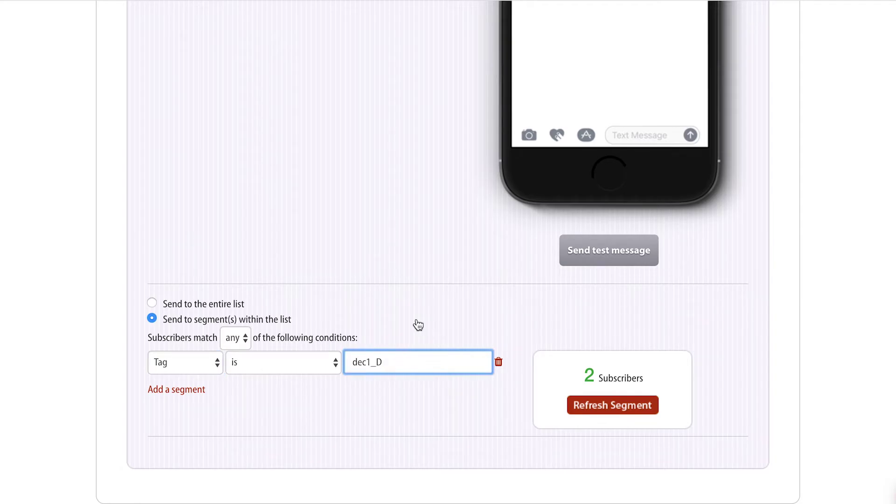